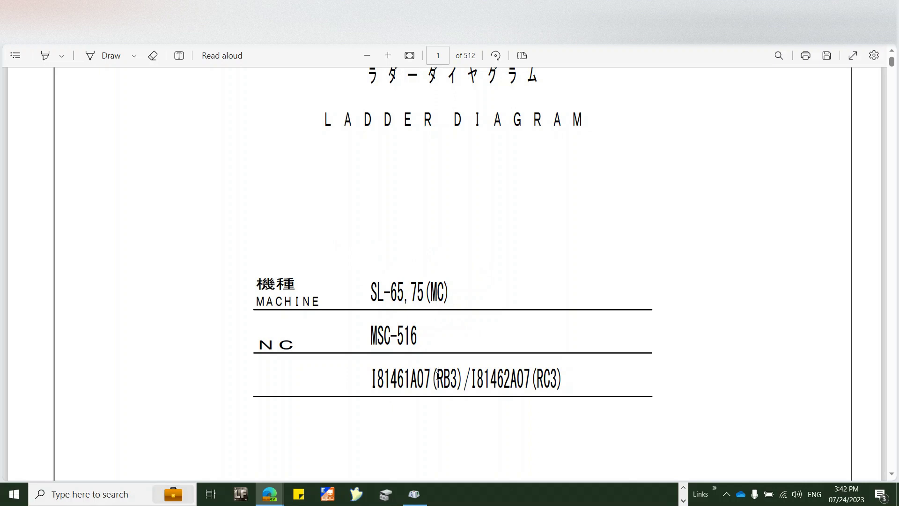
Step: Select the RB3 model code in the ladder diagram PDF, then switch to CNC4.TXT in Notepad++
{"action": "left_click_drag", "start_coordinate": [437, 376], "coordinate": [458, 379]}
{"action": "left_click", "coordinate": [269, 500]}
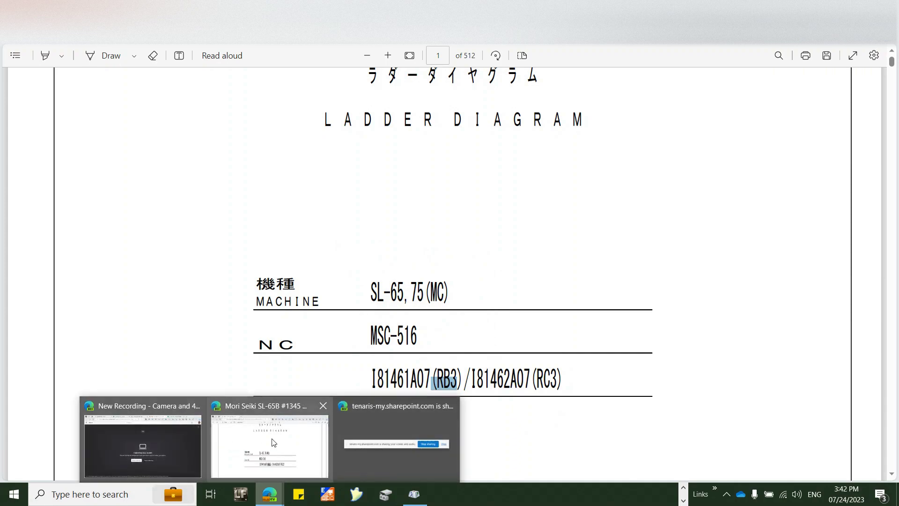
{"action": "left_click", "coordinate": [820, 373]}
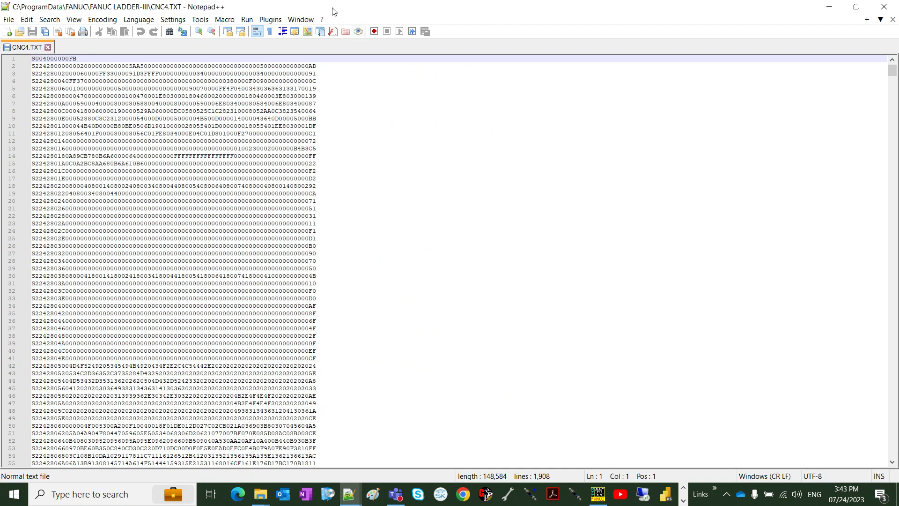
Step: Move the Notepad++ CNC4.TXT window aside and switch away from it
{"action": "left_click_drag", "start_coordinate": [333, 9], "coordinate": [880, 7]}
{"action": "key", "text": "alt+Tab"}
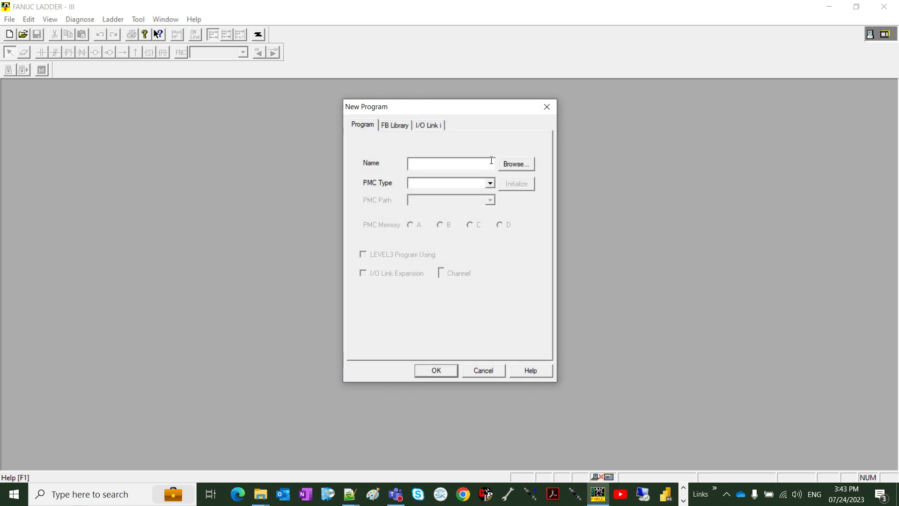
Step: Name the new program 4E3 with PMC type PMC-SA3/RA3, then recheck RB3 in the PDF
{"action": "type", "text": "4"}
{"action": "key", "text": "shift"}
{"action": "type", "text": "E3"}
{"action": "left_click", "coordinate": [458, 183]}
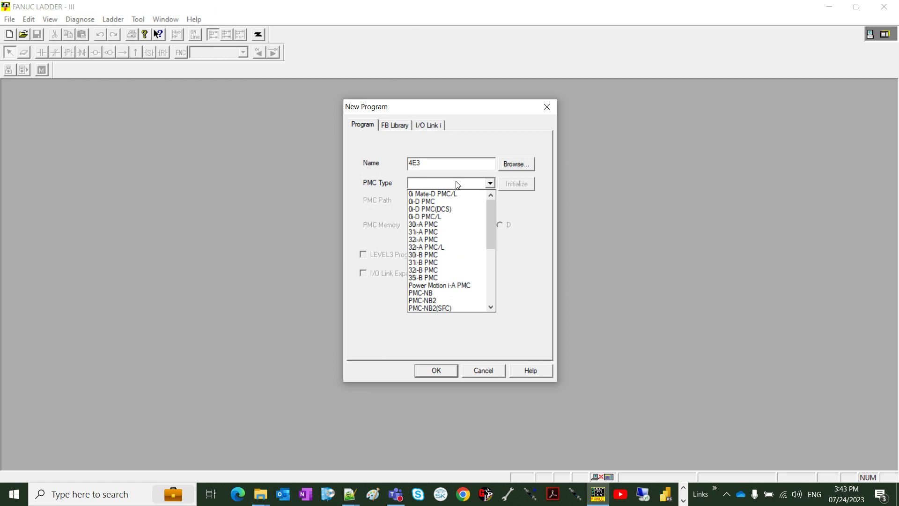
{"action": "scroll", "coordinate": [450, 276], "scroll_direction": "down", "scroll_amount": 2}
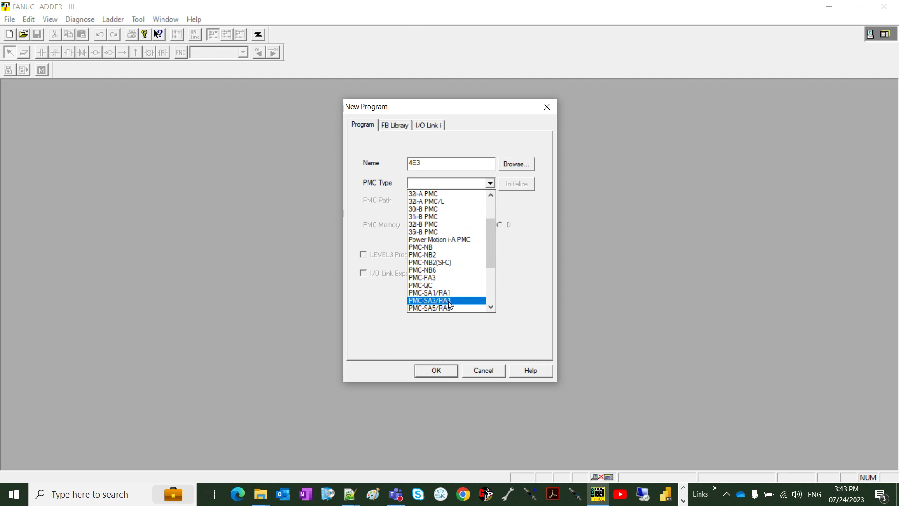
{"action": "left_click", "coordinate": [448, 300]}
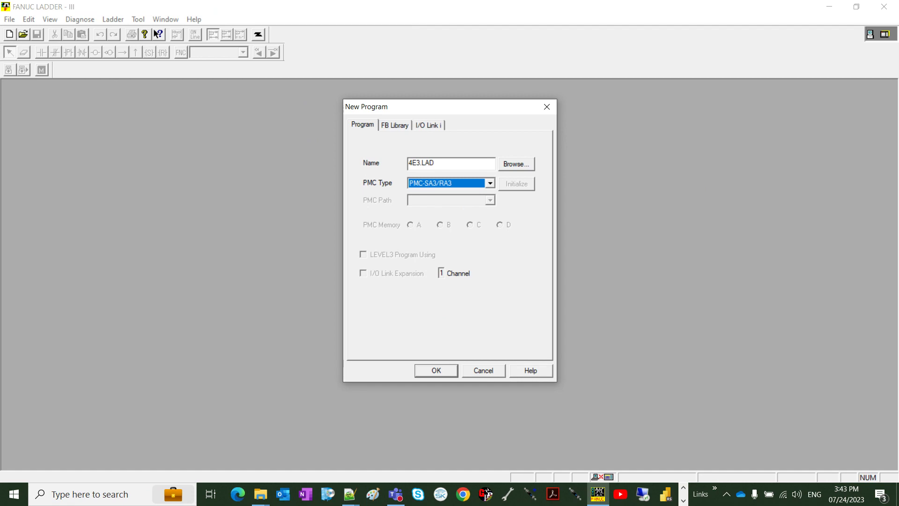
{"action": "key", "text": "ctrl+super+Right"}
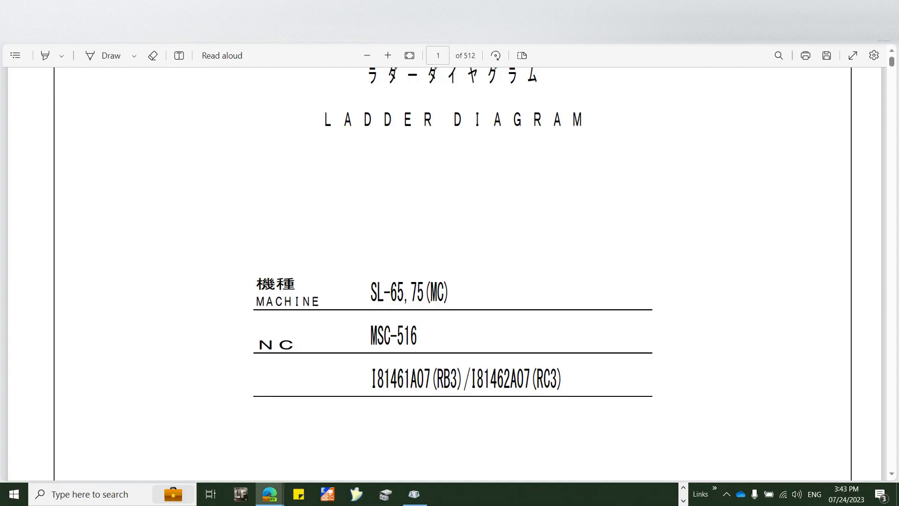
{"action": "double_click", "coordinate": [440, 373]}
Step: Change the PMC type to PMC-SB3/RB3 and create the 4E3 program
{"action": "key", "text": "ctrl+super+Left"}
{"action": "left_click", "coordinate": [480, 186]}
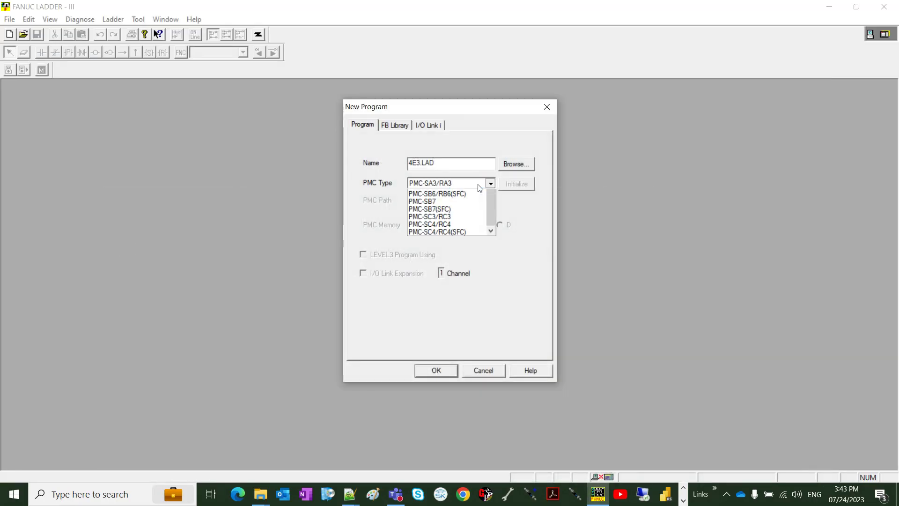
{"action": "left_click", "coordinate": [460, 233]}
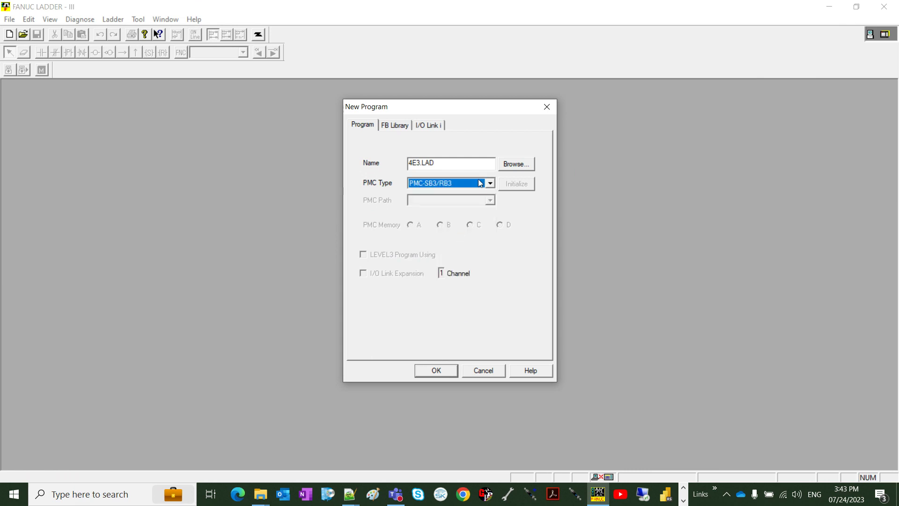
{"action": "left_click", "coordinate": [445, 370]}
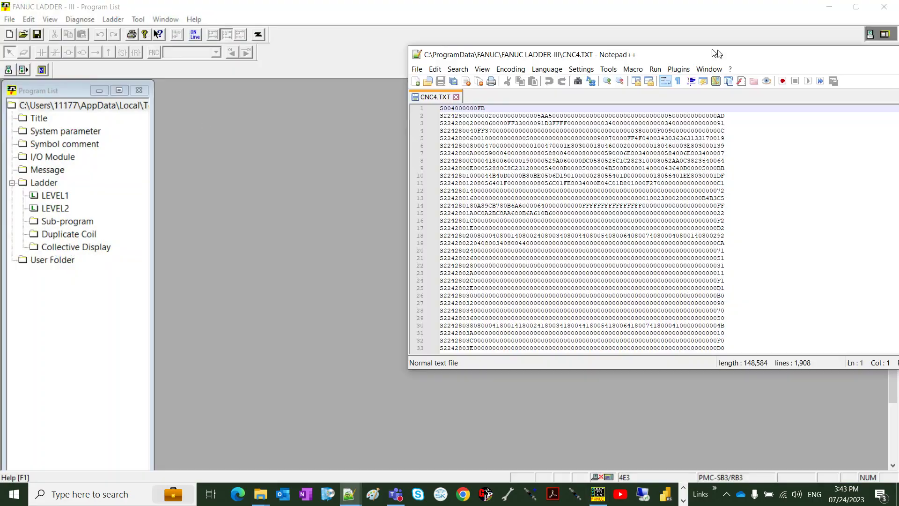
Step: Briefly view CNC4.TXT full screen in Notepad++, then return to LADDER-III
{"action": "left_click_drag", "start_coordinate": [789, 13], "coordinate": [367, 4]}
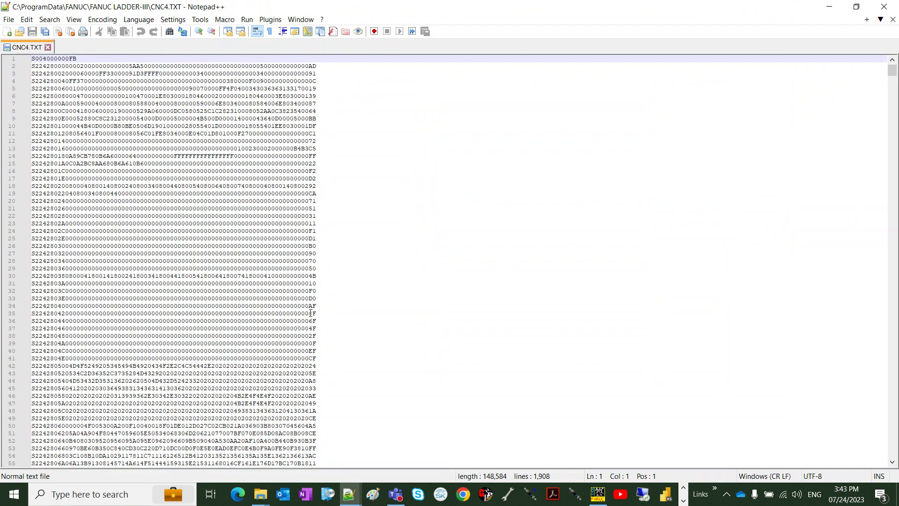
{"action": "scroll", "coordinate": [310, 313], "scroll_direction": "down", "scroll_amount": 5}
{"action": "double_click", "coordinate": [361, 6]}
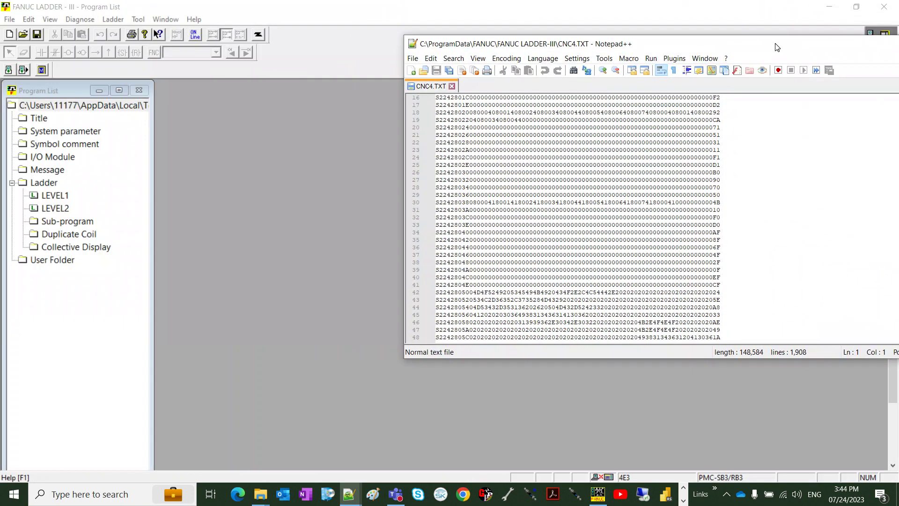
{"action": "left_click", "coordinate": [361, 6]}
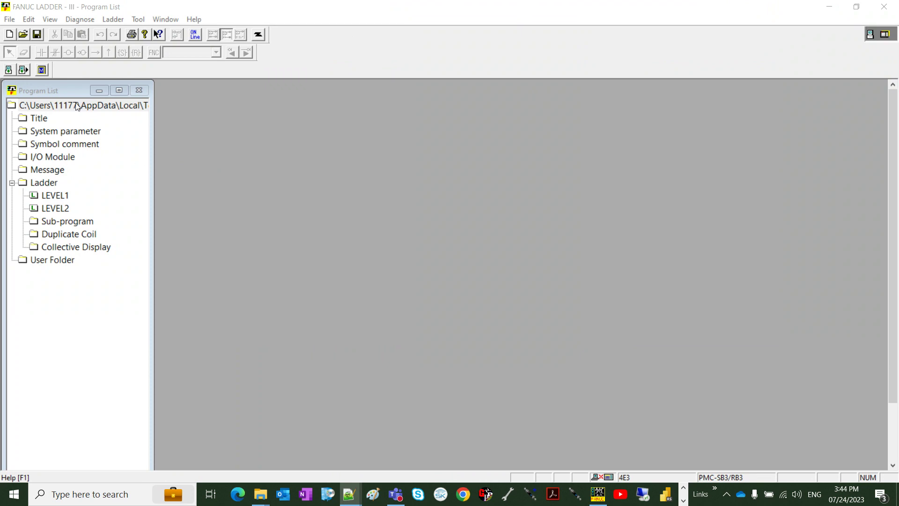
Step: Import the CNC4.TXT handy file into 4E3 through the File import wizard
{"action": "left_click", "coordinate": [11, 20]}
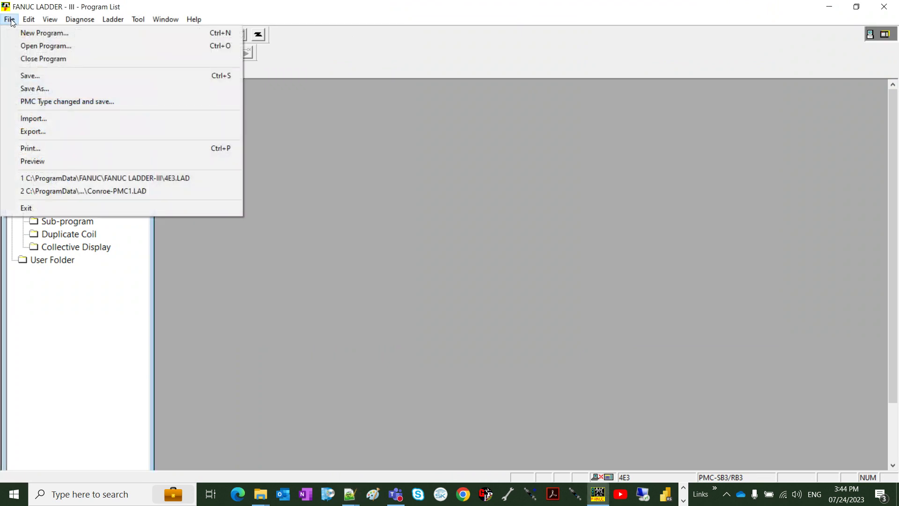
{"action": "left_click", "coordinate": [22, 118]}
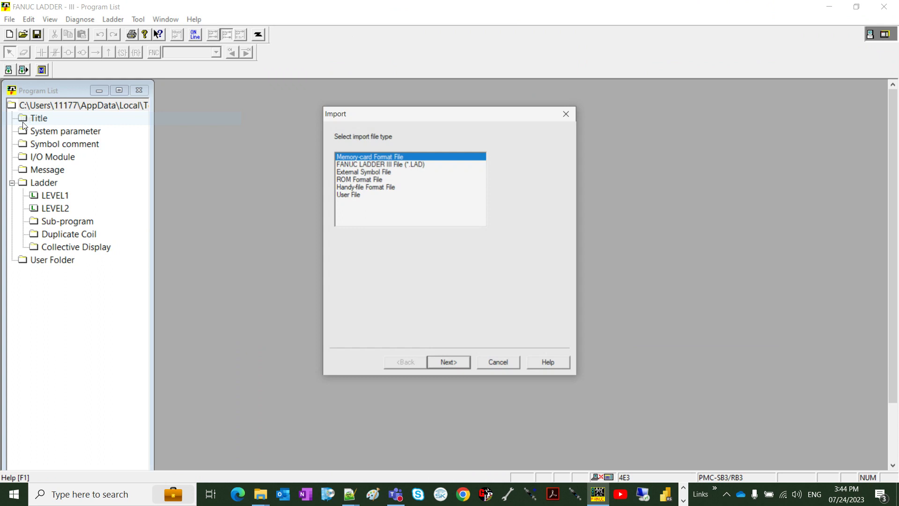
{"action": "left_click", "coordinate": [355, 188]}
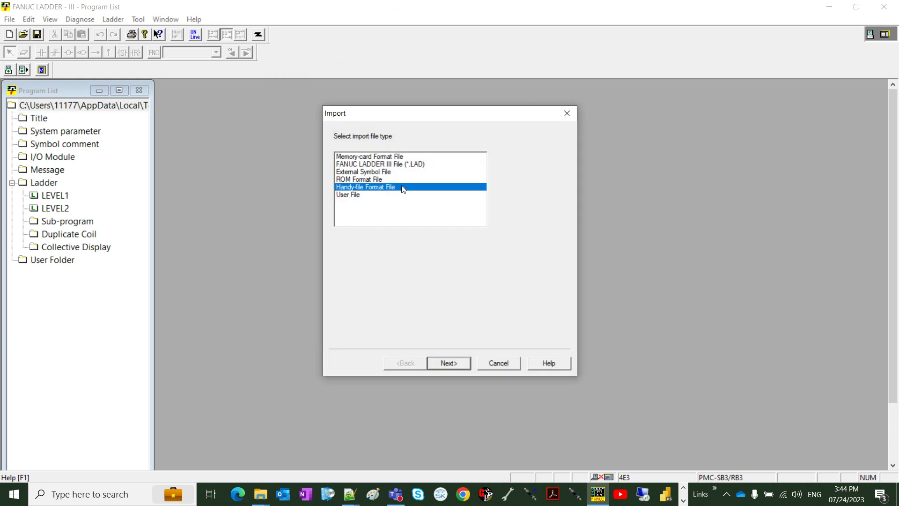
{"action": "left_click", "coordinate": [451, 364]}
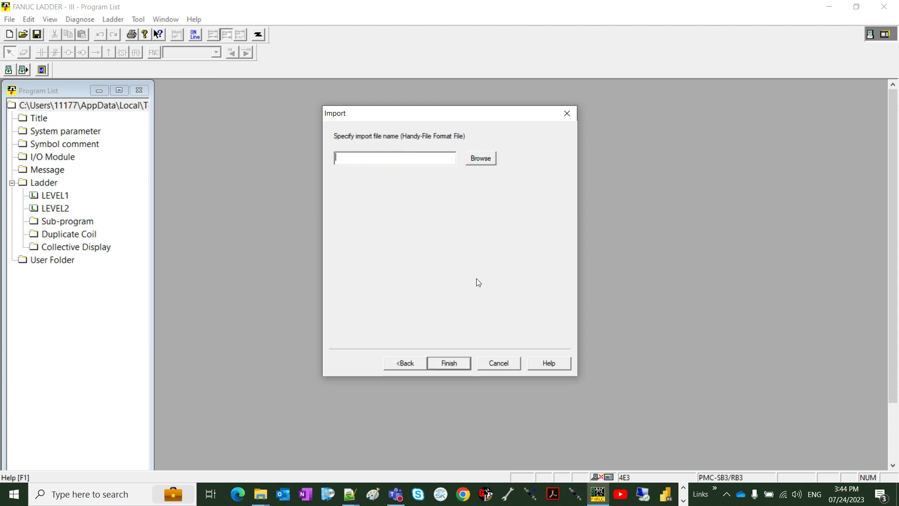
{"action": "left_click", "coordinate": [471, 158]}
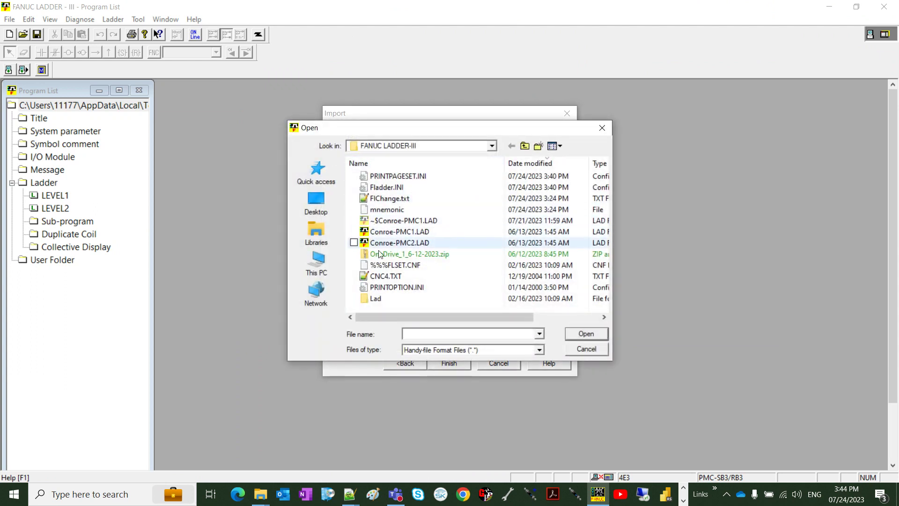
{"action": "left_click", "coordinate": [392, 280]}
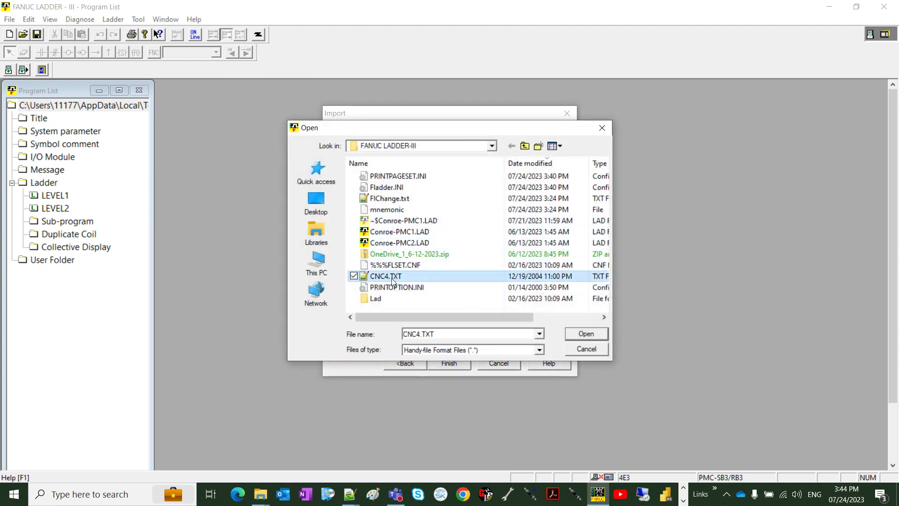
{"action": "double_click", "coordinate": [392, 278]}
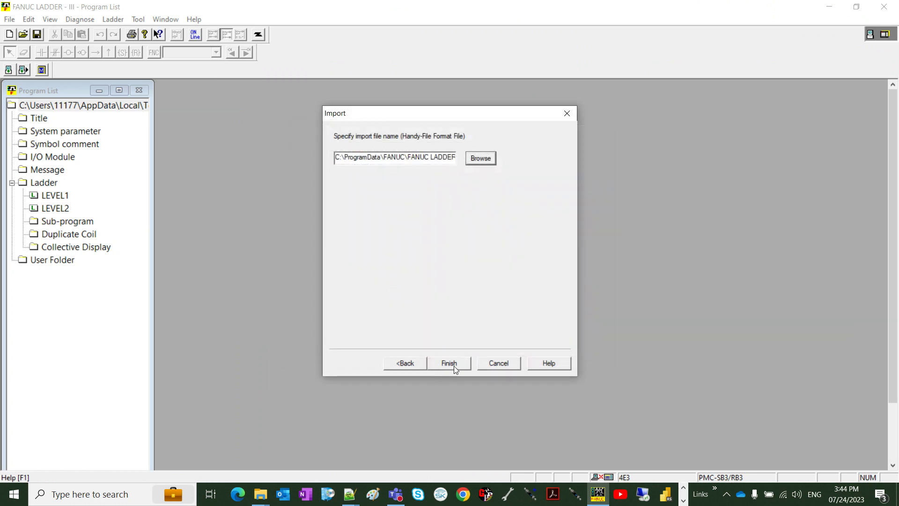
{"action": "left_click", "coordinate": [453, 364]}
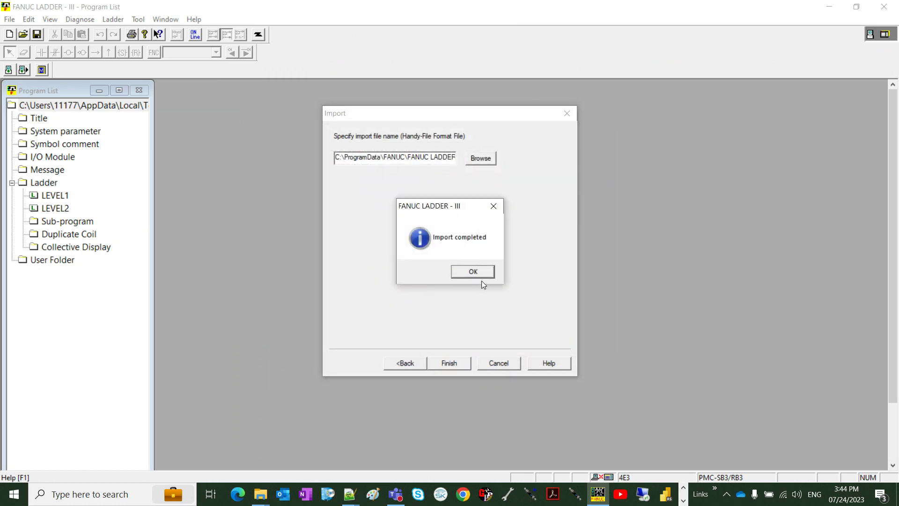
Step: Acknowledge the completed import, agree to decompile, and select the drawing number in the PDF
{"action": "left_click", "coordinate": [474, 273]}
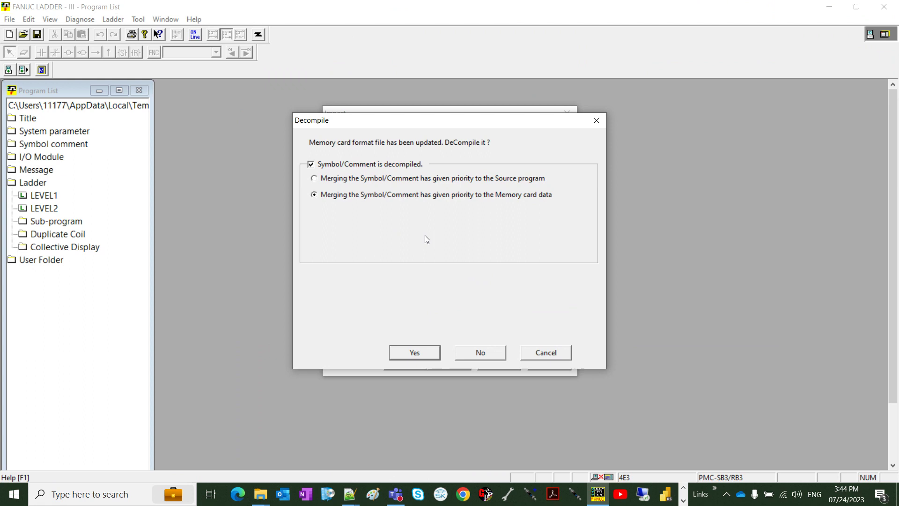
{"action": "left_click", "coordinate": [419, 351]}
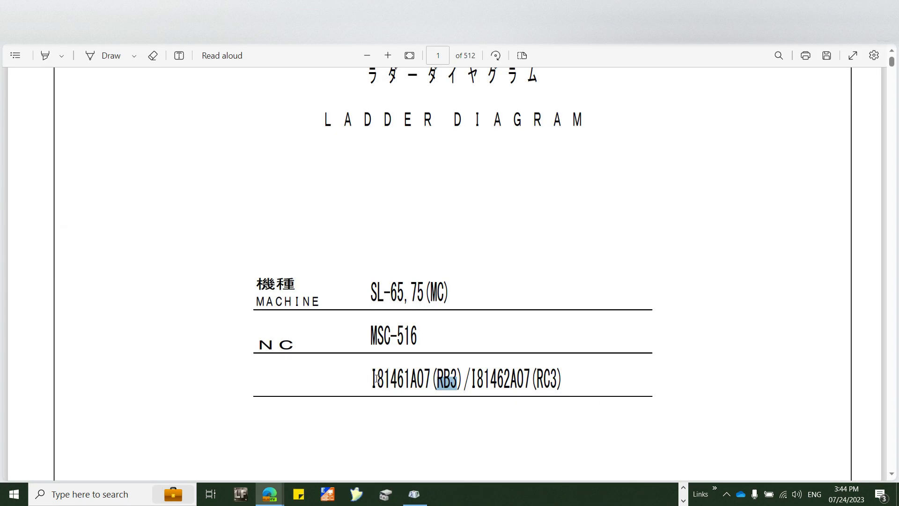
{"action": "left_click_drag", "start_coordinate": [377, 377], "coordinate": [410, 380]}
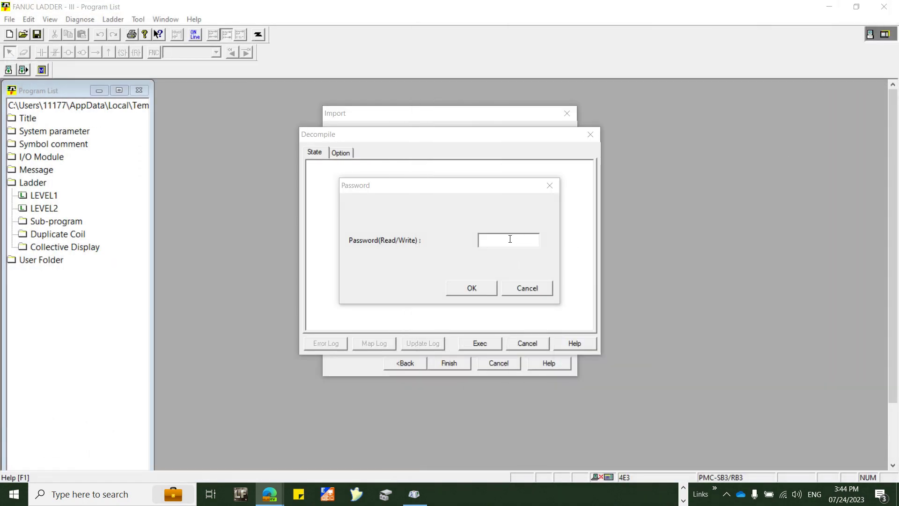
Step: Enter the decompile password, run the decompile, and close the finished windows
{"action": "left_click", "coordinate": [514, 239]}
{"action": "type", "text": "*"}
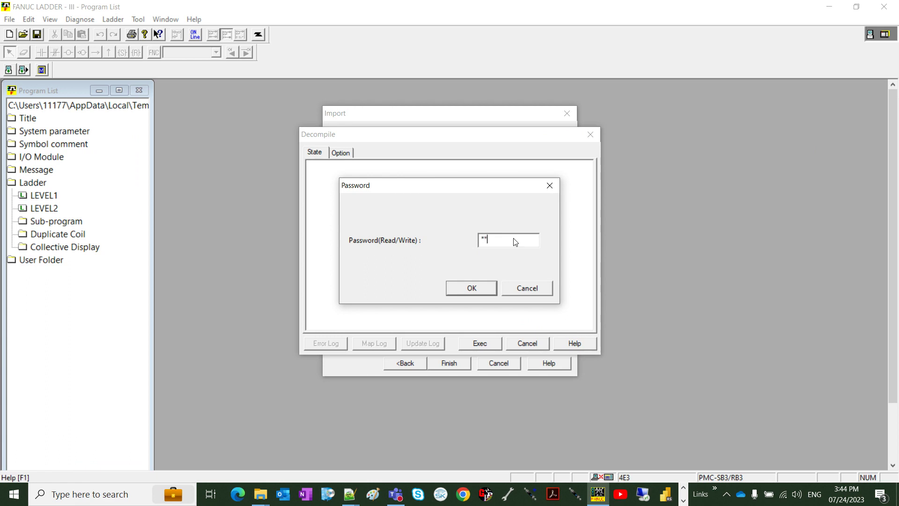
{"action": "type", "text": "****"}
{"action": "left_click", "coordinate": [472, 288]}
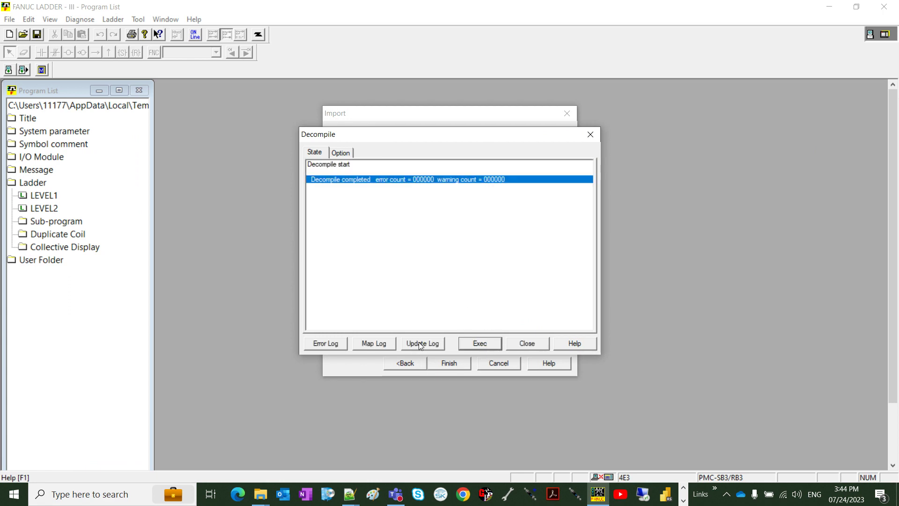
{"action": "left_click", "coordinate": [502, 358]}
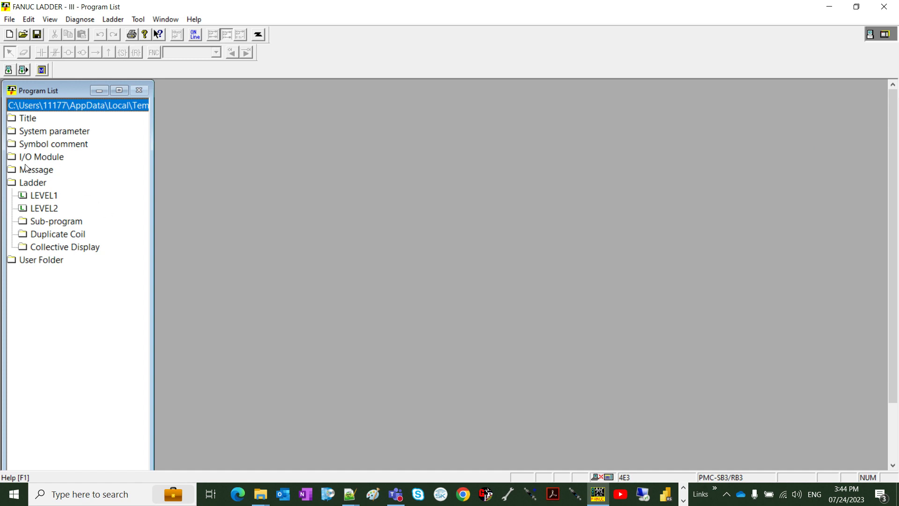
{"action": "double_click", "coordinate": [39, 171]}
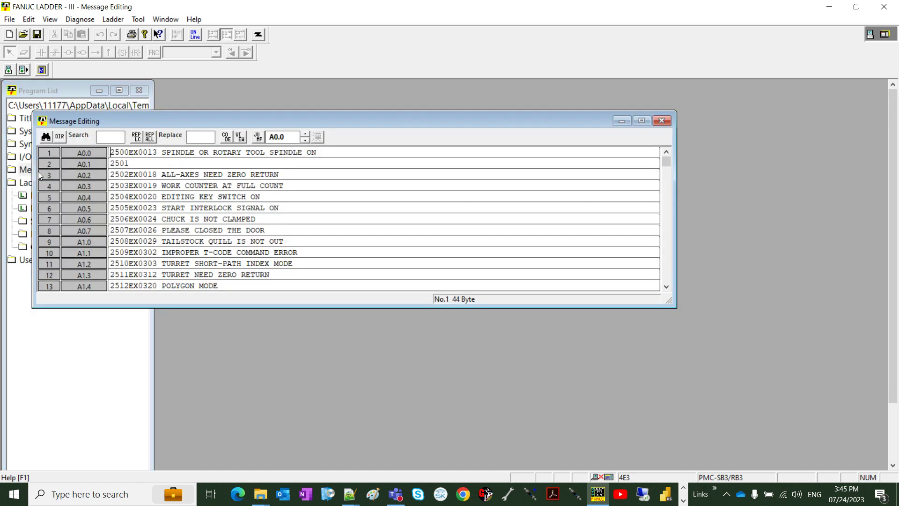
{"action": "double_click", "coordinate": [268, 117]}
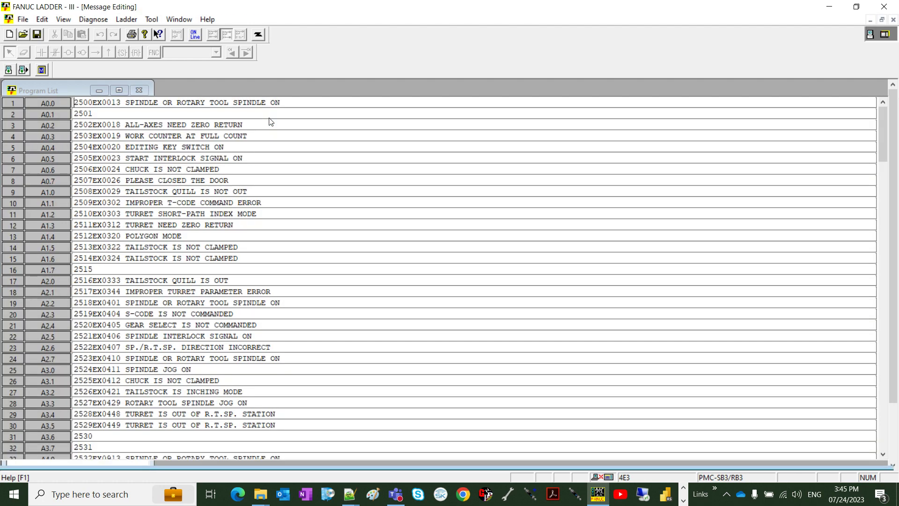
{"action": "left_click", "coordinate": [870, 20]}
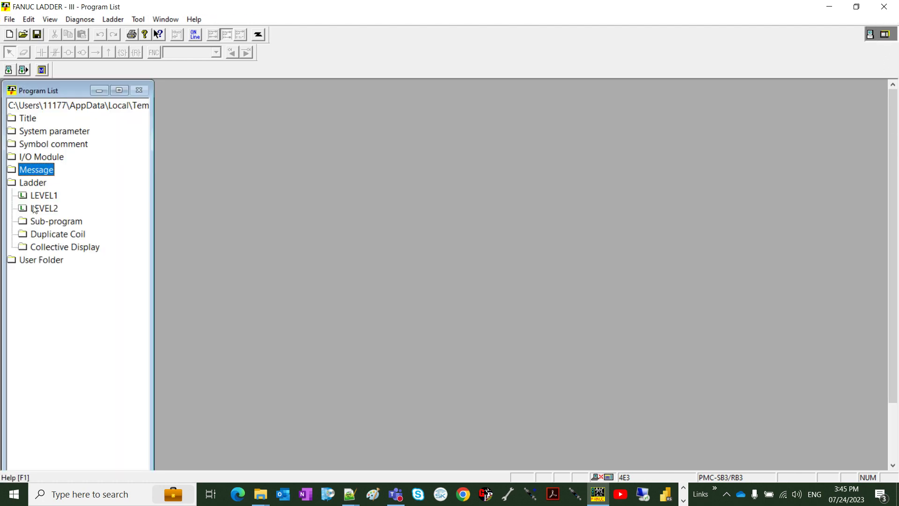
Step: Open the LEVEL1 ladder, inspect the R0378.7 contact, then close the ladder view
{"action": "double_click", "coordinate": [38, 197]}
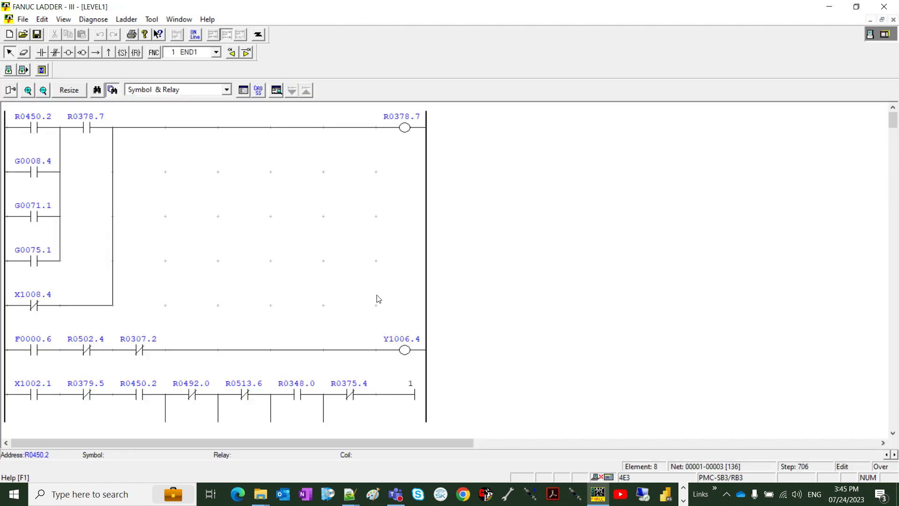
{"action": "scroll", "coordinate": [370, 309], "scroll_direction": "down", "scroll_amount": 5}
{"action": "scroll", "coordinate": [363, 321], "scroll_direction": "up", "scroll_amount": 5}
{"action": "left_click", "coordinate": [86, 127]}
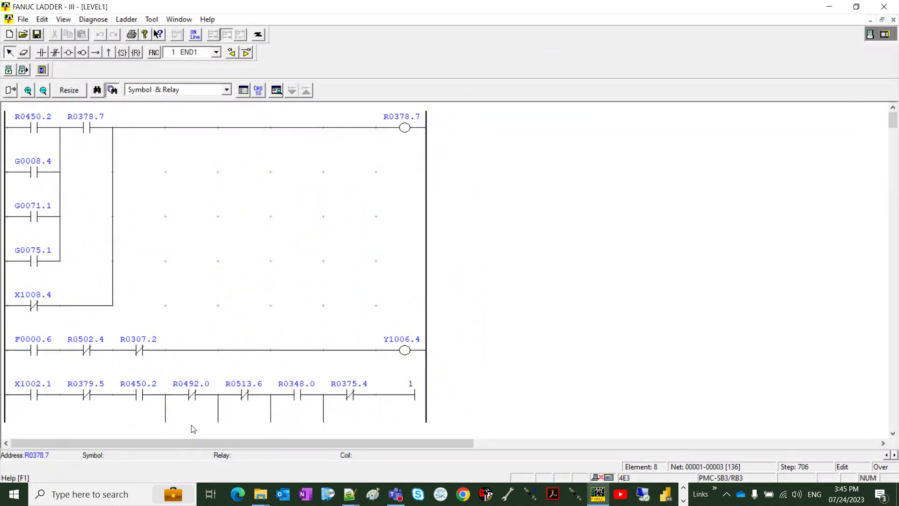
{"action": "left_click", "coordinate": [893, 19]}
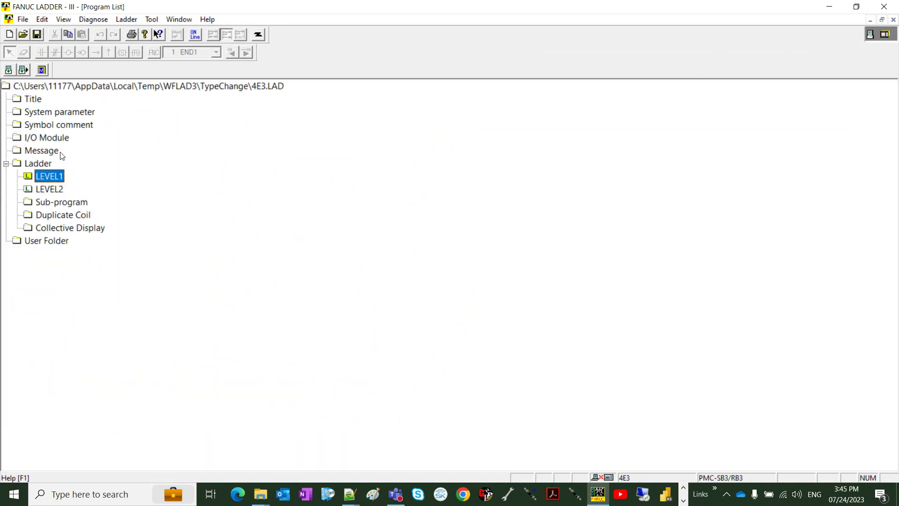
Step: Open the Symbol comment machine-signal list, then scroll the ladder diagram PDF in Edge
{"action": "double_click", "coordinate": [48, 127]}
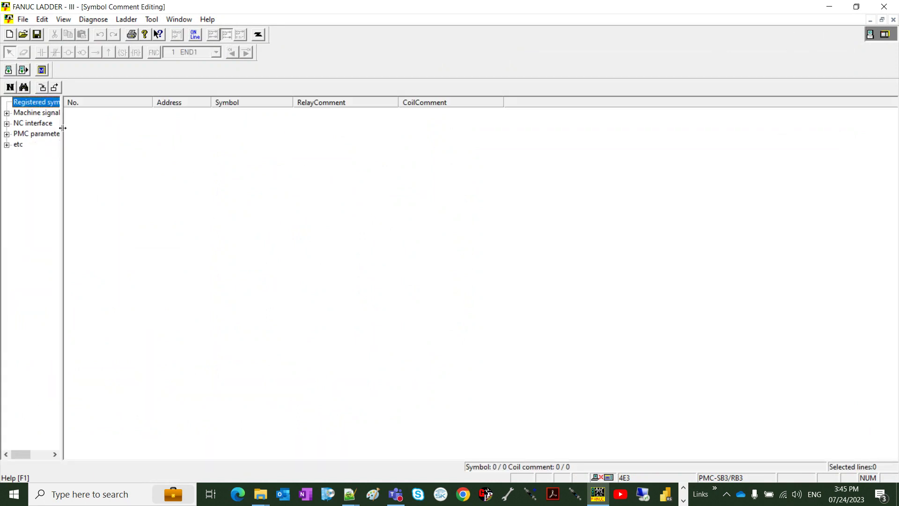
{"action": "double_click", "coordinate": [25, 113]}
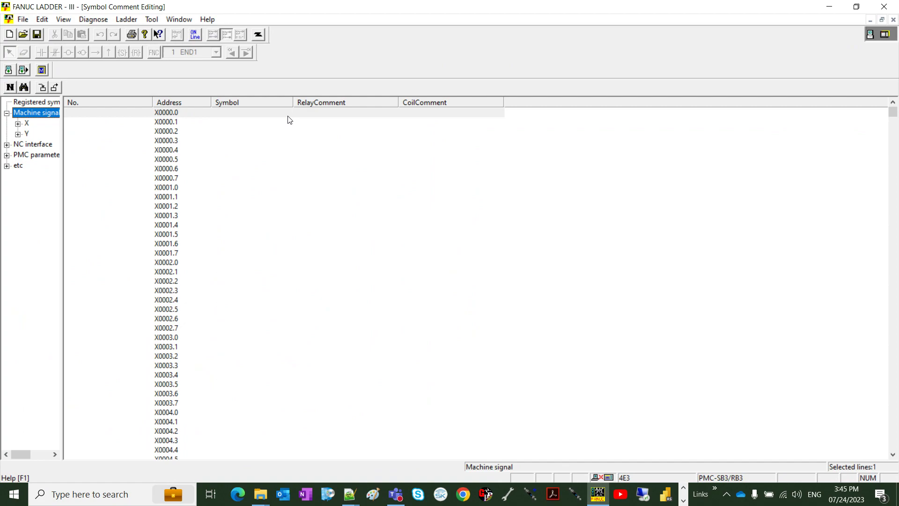
{"action": "key", "text": "super+ctrl+Right"}
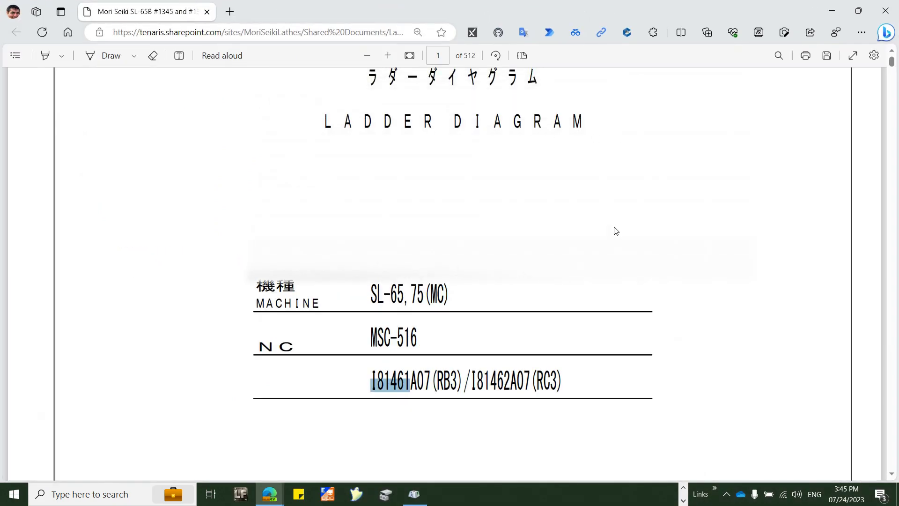
{"action": "scroll", "coordinate": [614, 230], "scroll_direction": "down", "scroll_amount": 10}
{"action": "scroll", "coordinate": [610, 255], "scroll_direction": "down", "scroll_amount": 15}
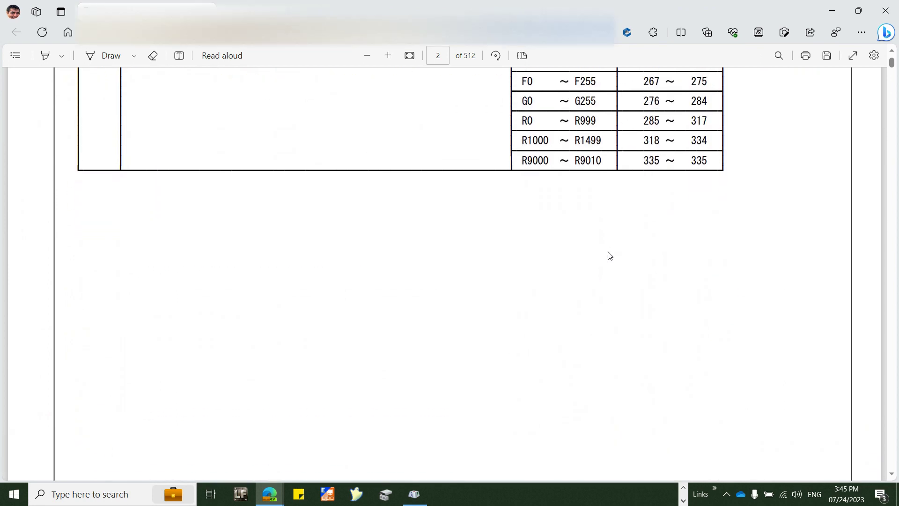